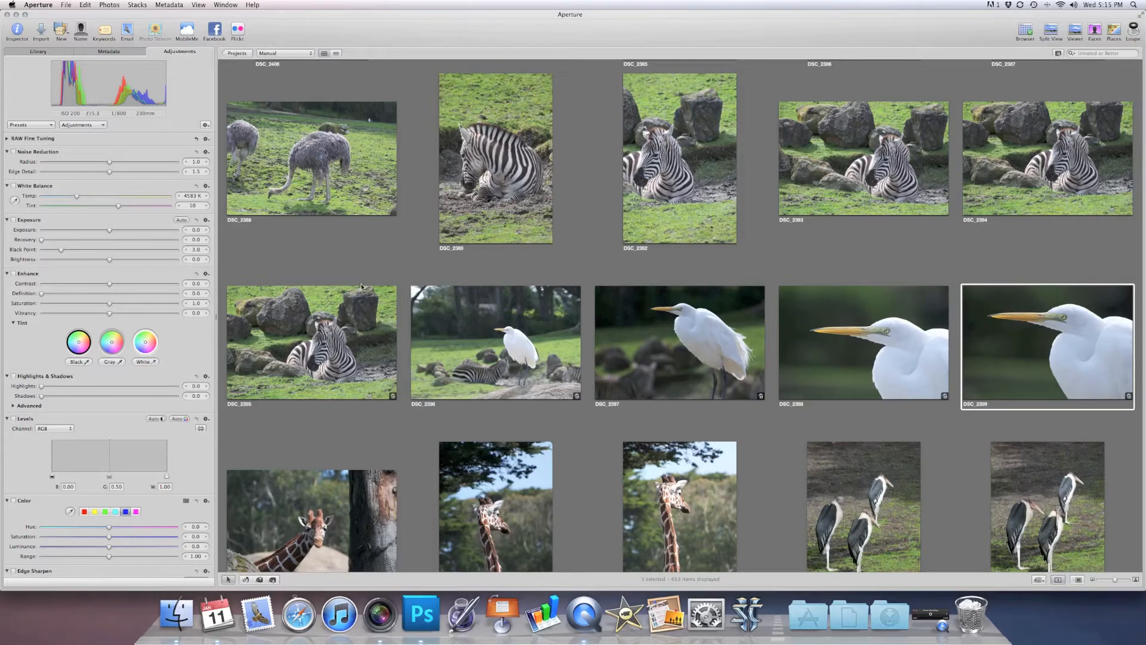
# Open the zebra photo DSC_2395 at full viewer size and advance through the following photos to the egret close-up DSC_2399
pyautogui.click(346, 297)
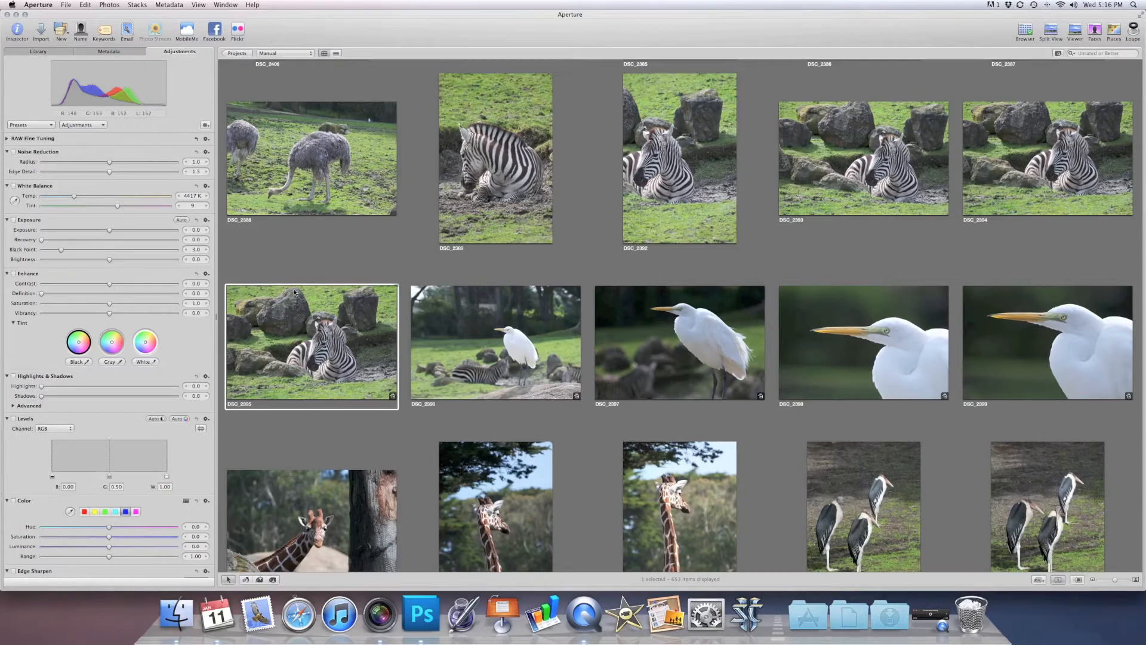
pyautogui.doubleClick(302, 310)
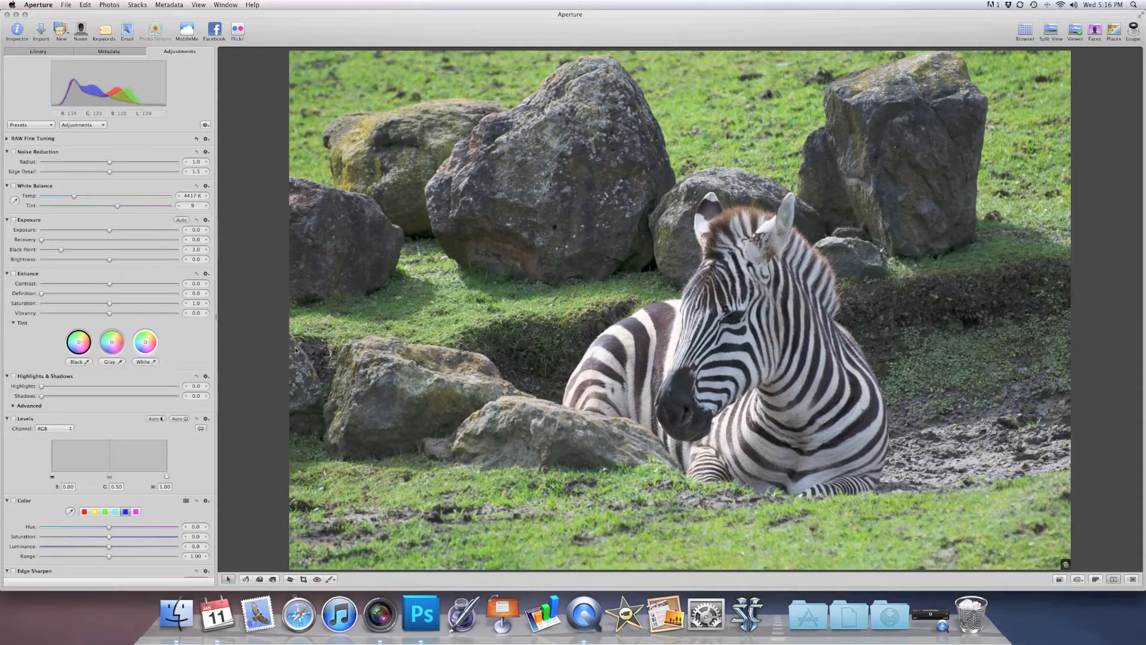
pyautogui.press('Right')
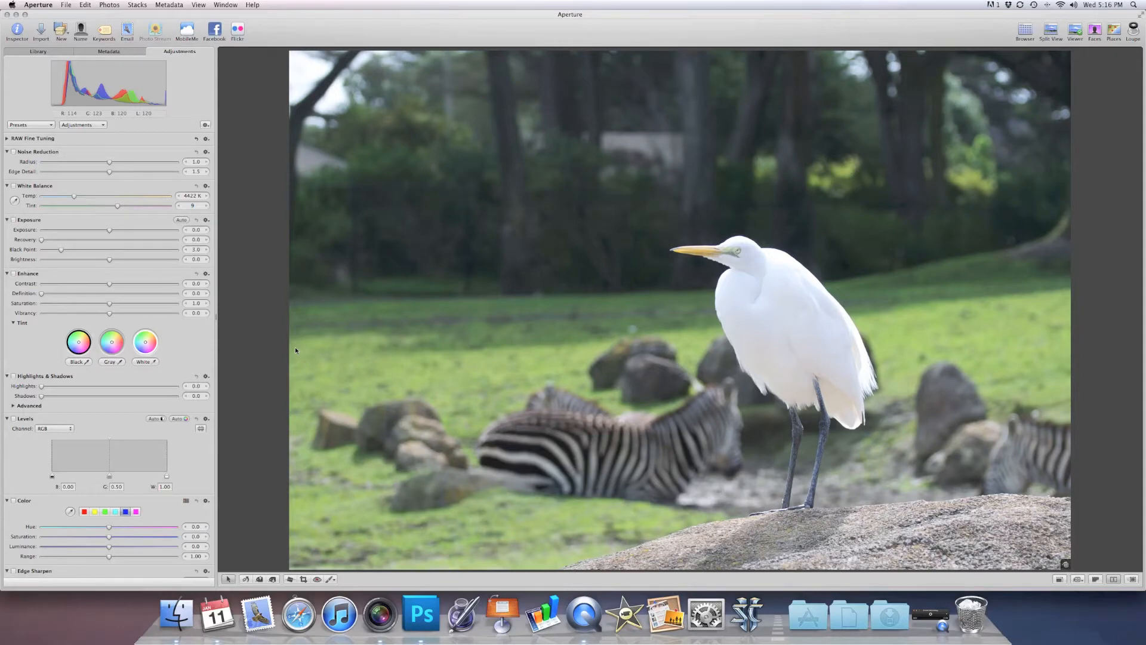
pyautogui.press('Right')
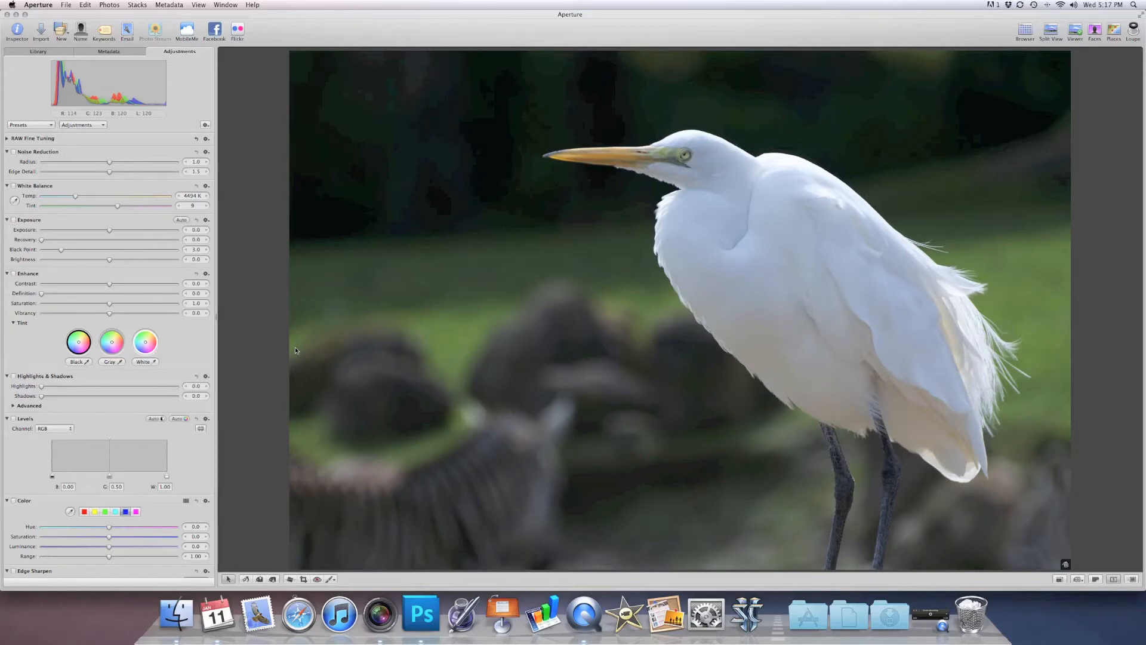
pyautogui.press('Right')
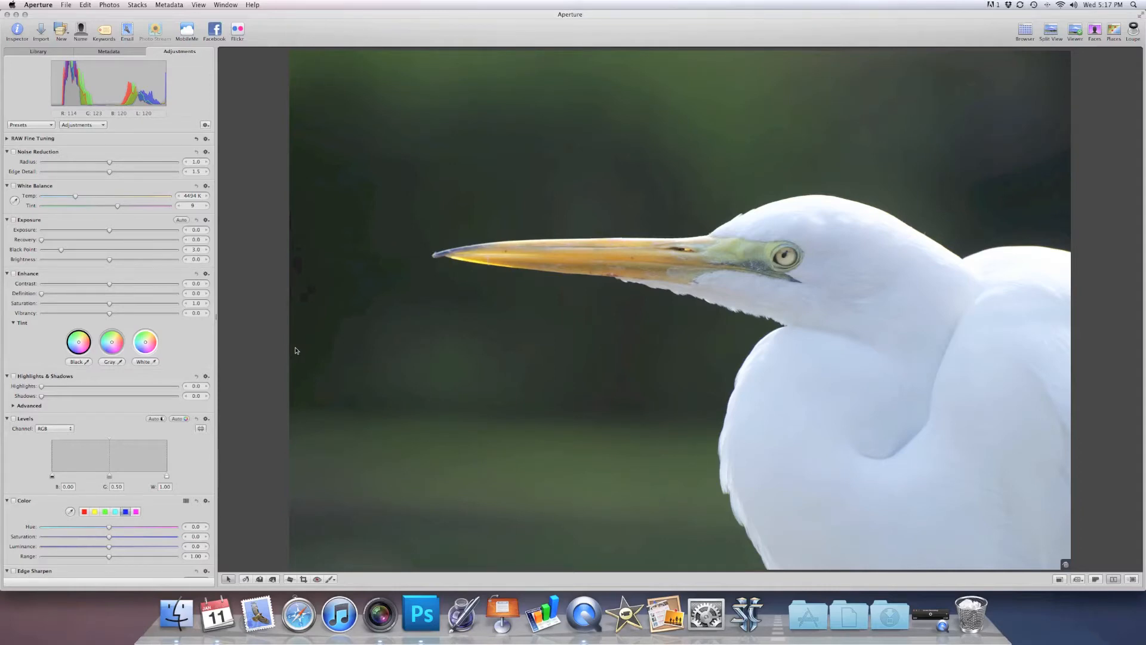
pyautogui.press('Right')
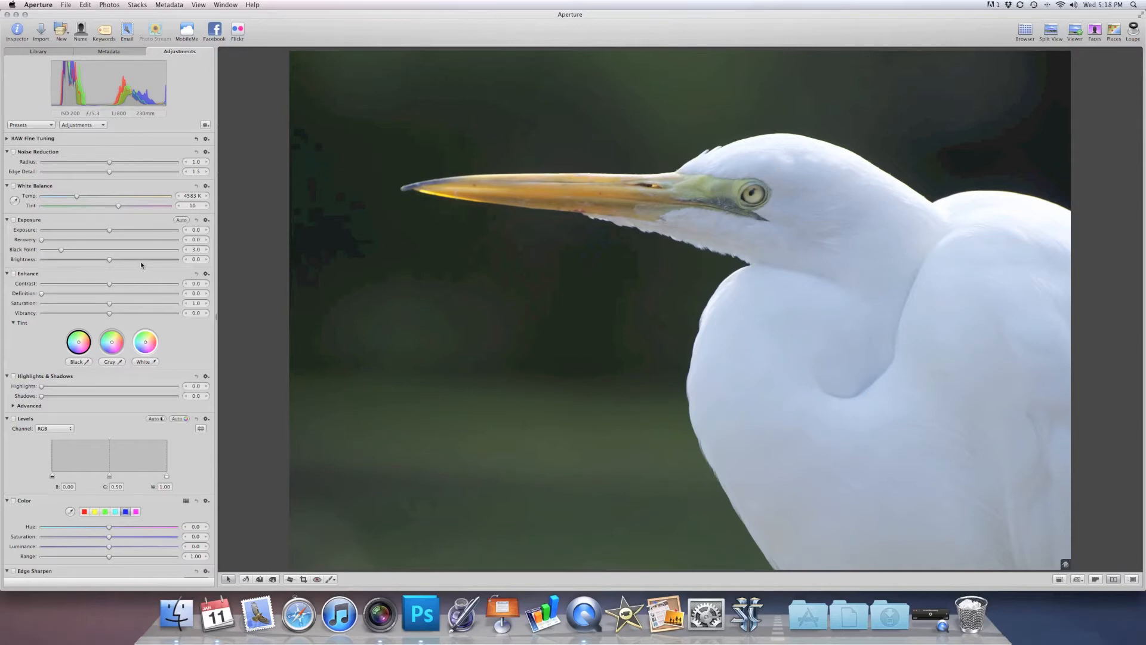
# Set the egret photo's exposure recovery to 0.64 and its contrast to 0.07
pyautogui.scroll(-1, 91, 238)
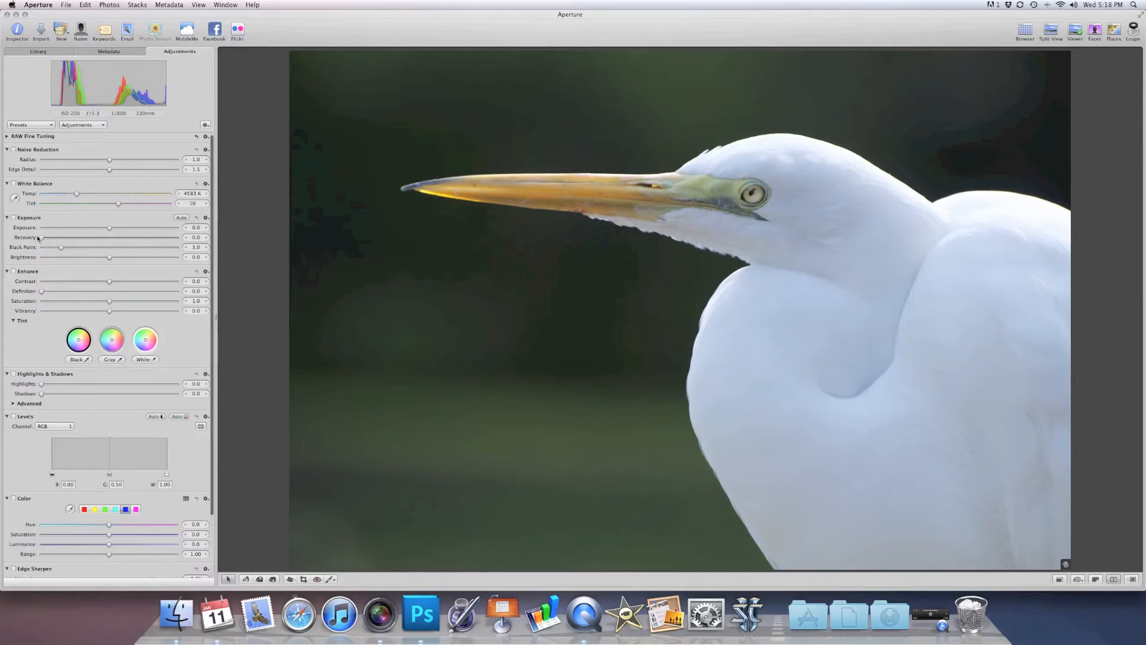
pyautogui.moveTo(41, 240); pyautogui.dragTo(85, 249)
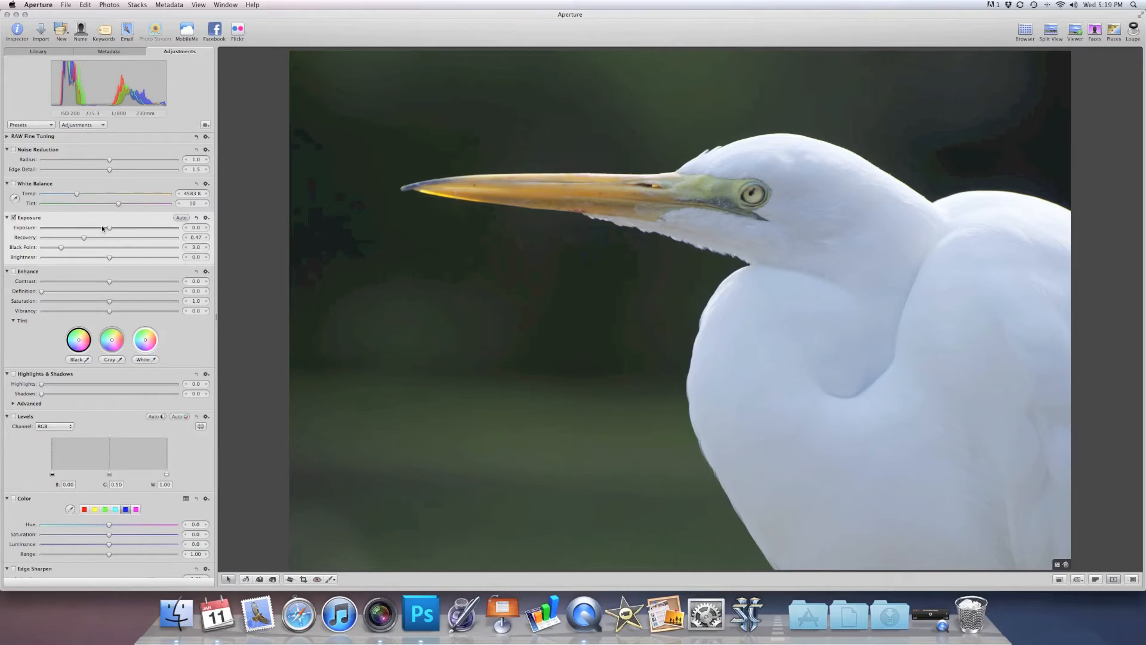
pyautogui.moveTo(110, 231)
pyautogui.mouseDown()
pyautogui.moveTo(93, 231)
pyautogui.moveTo(151, 236)
pyautogui.moveTo(111, 237)
pyautogui.mouseUp()
pyautogui.moveTo(110, 284); pyautogui.dragTo(125, 286)
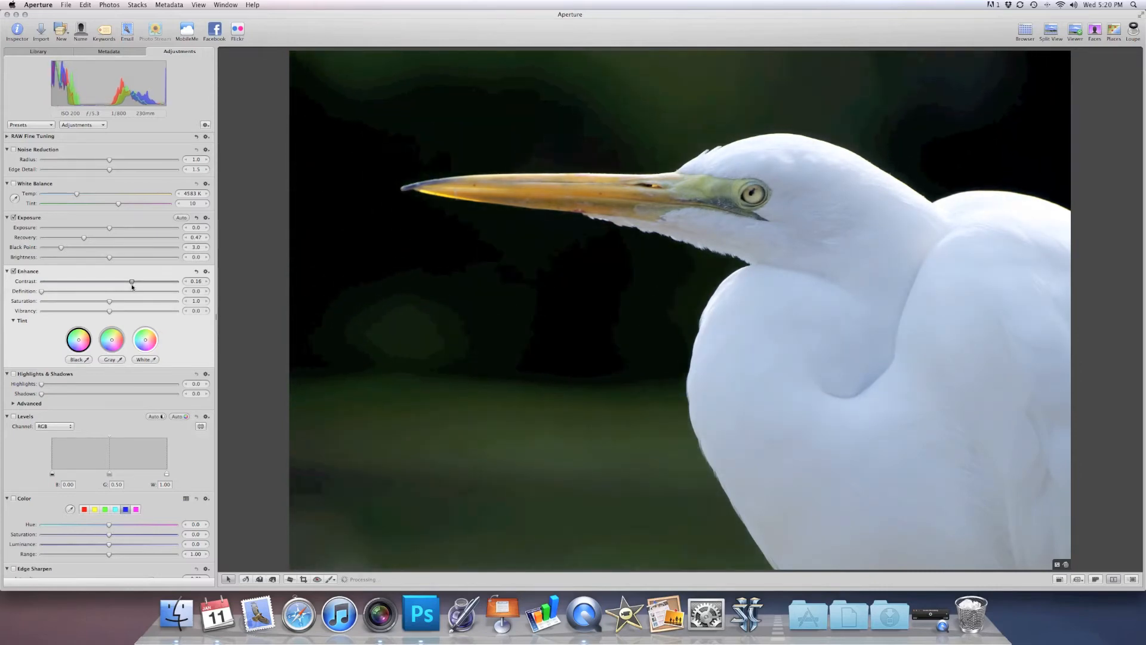
pyautogui.moveTo(129, 285); pyautogui.dragTo(120, 289)
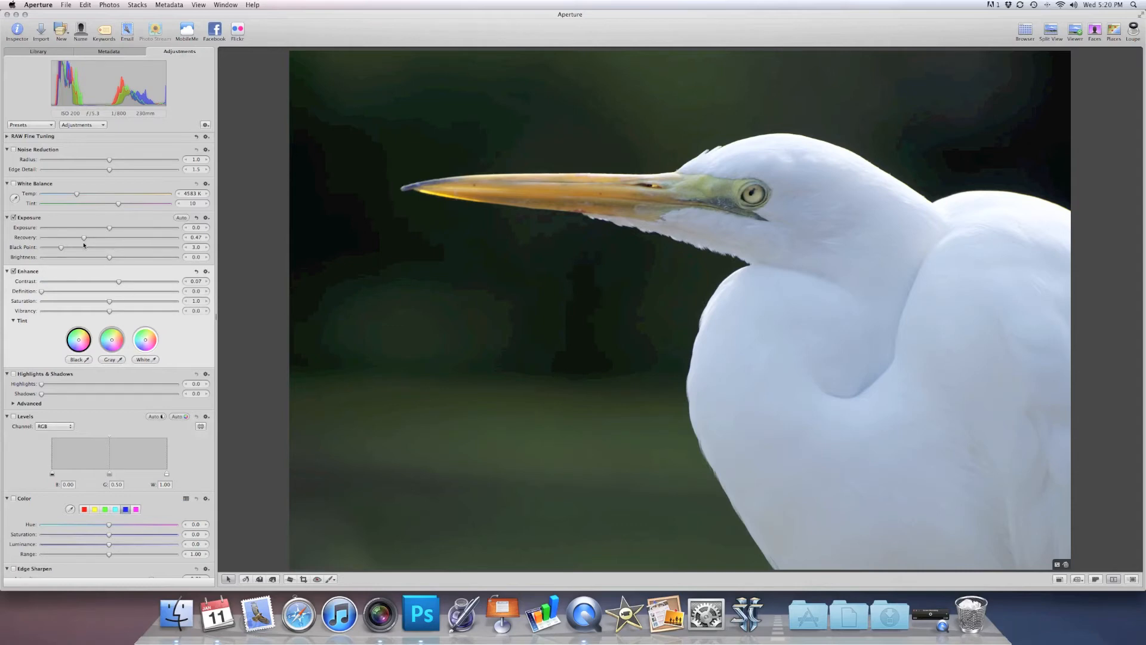
pyautogui.moveTo(84, 239); pyautogui.dragTo(101, 241)
# Try an overall saturation of 1.81, return it to 1.0, and set the vibrancy to 0.68
pyautogui.moveTo(110, 304); pyautogui.dragTo(165, 304)
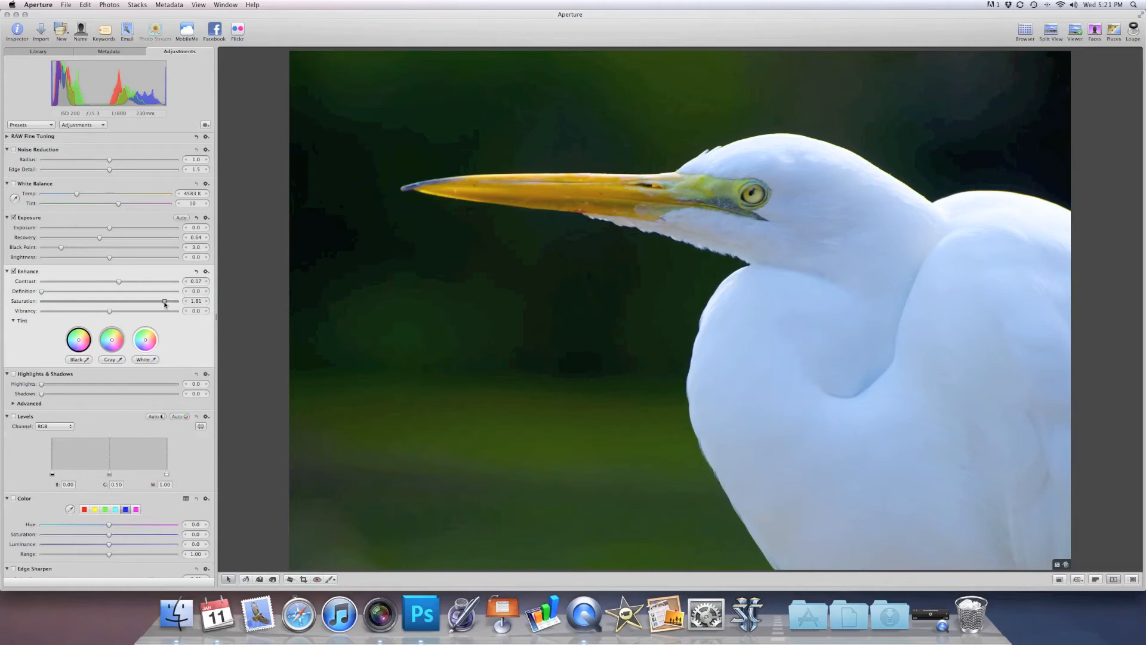
pyautogui.moveTo(164, 304); pyautogui.dragTo(109, 323)
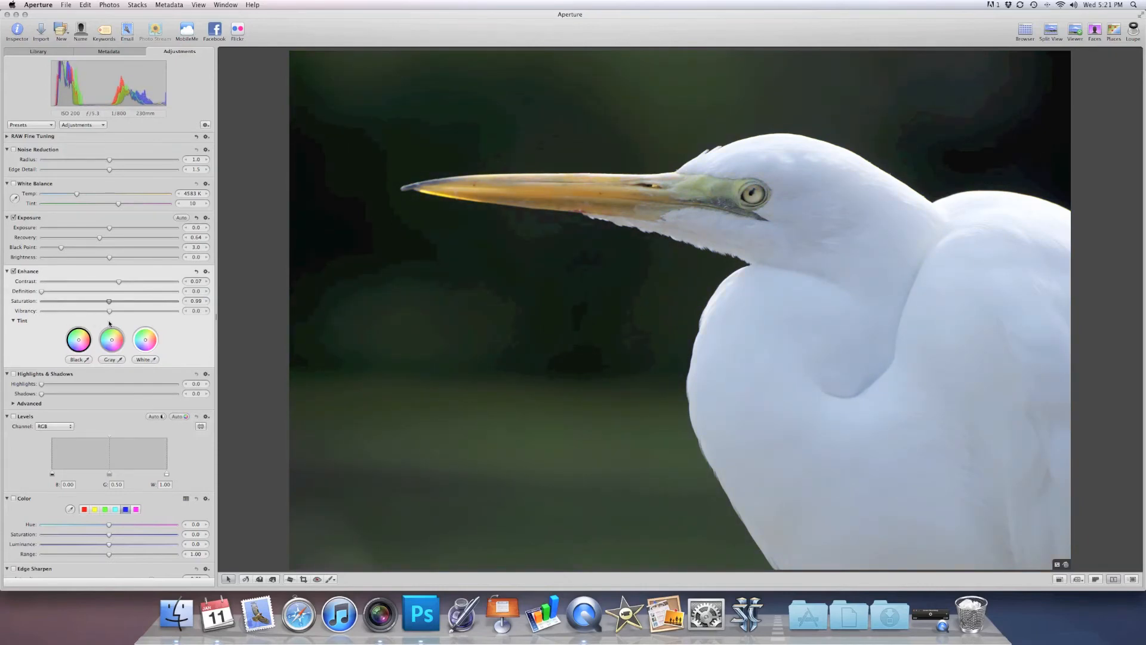
pyautogui.moveTo(109, 301); pyautogui.dragTo(109, 304)
pyautogui.moveTo(110, 313); pyautogui.dragTo(145, 315)
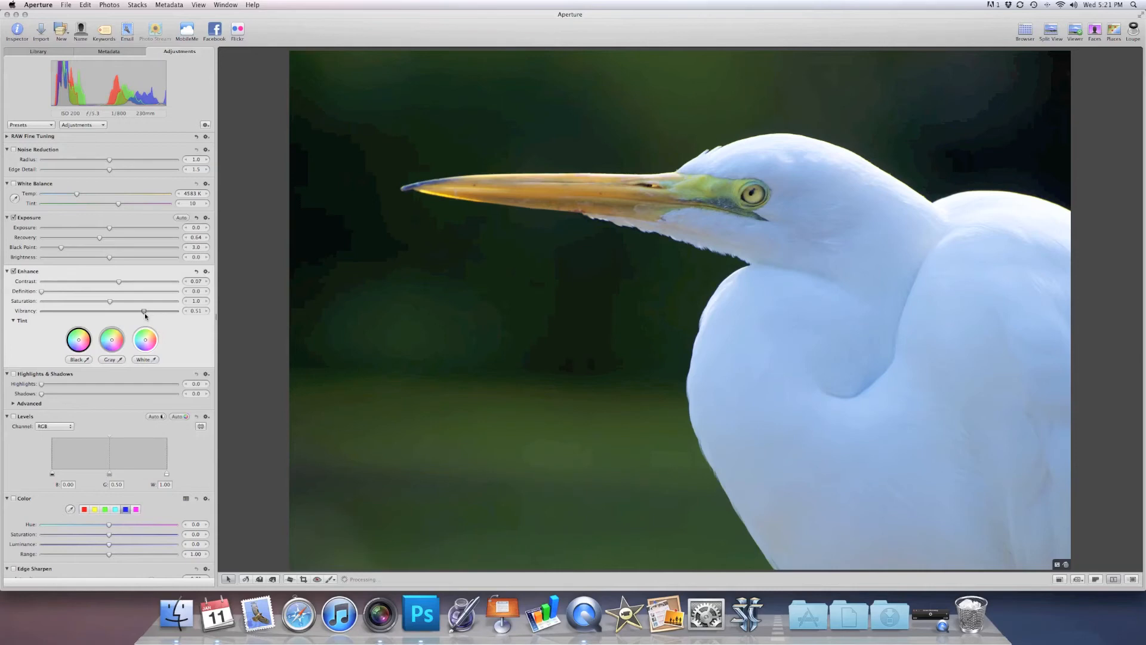
pyautogui.moveTo(144, 313); pyautogui.dragTo(157, 326)
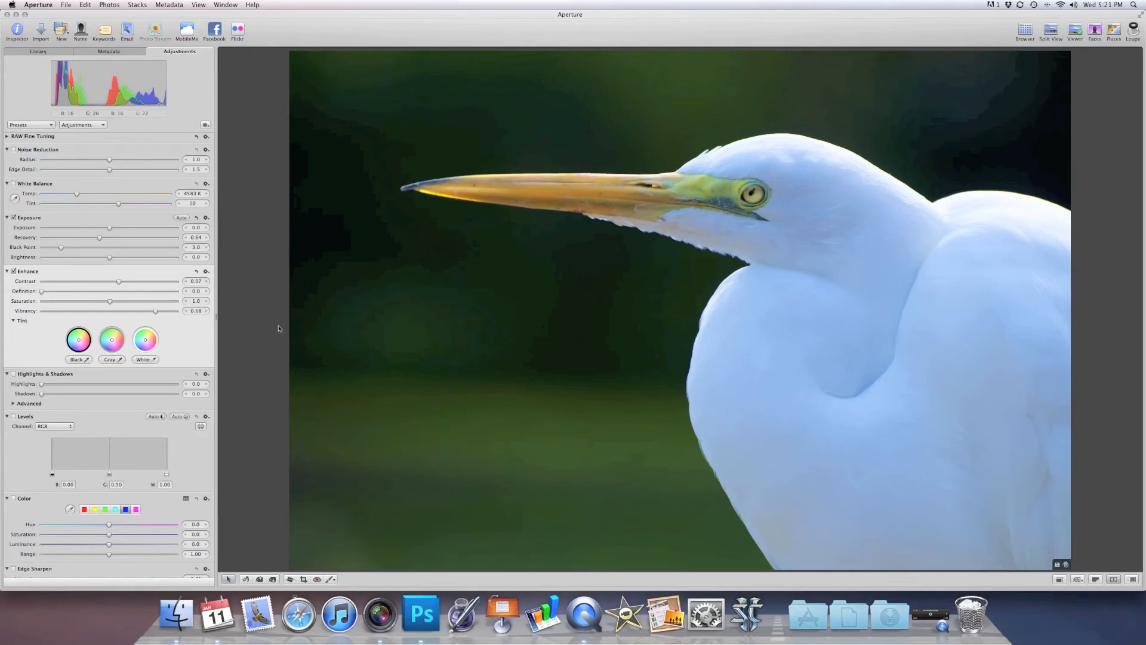
# Enable the Color adjustment and sample the bluish chest feathers of the egret as the base color for the blue range
pyautogui.scroll(-3, 176, 309)
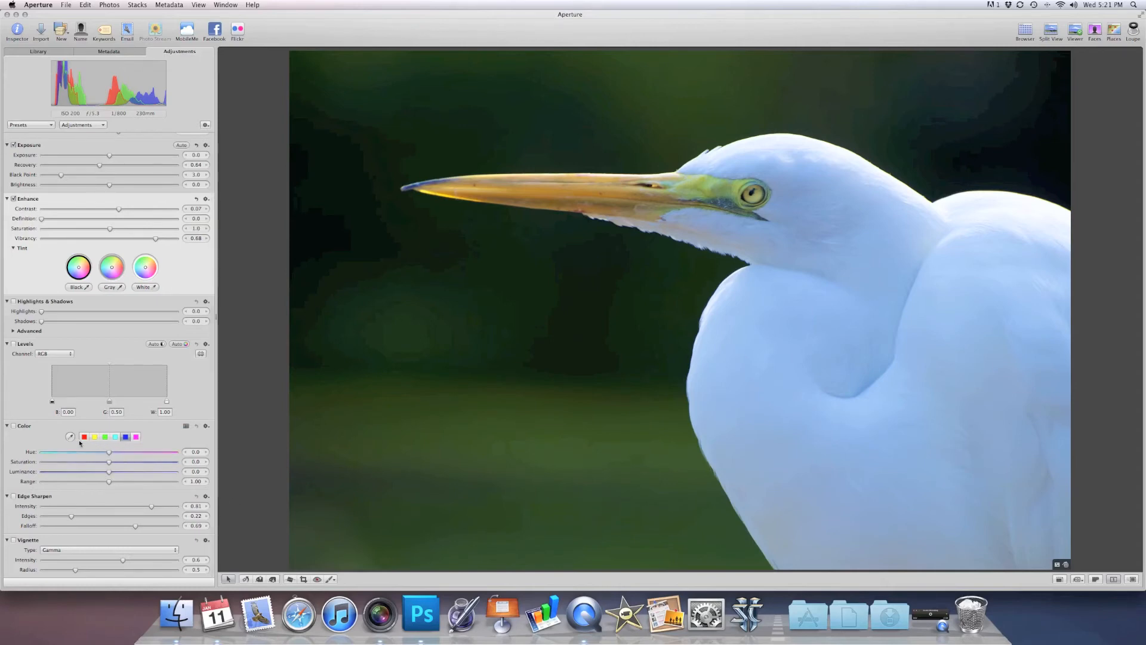
pyautogui.click(13, 426)
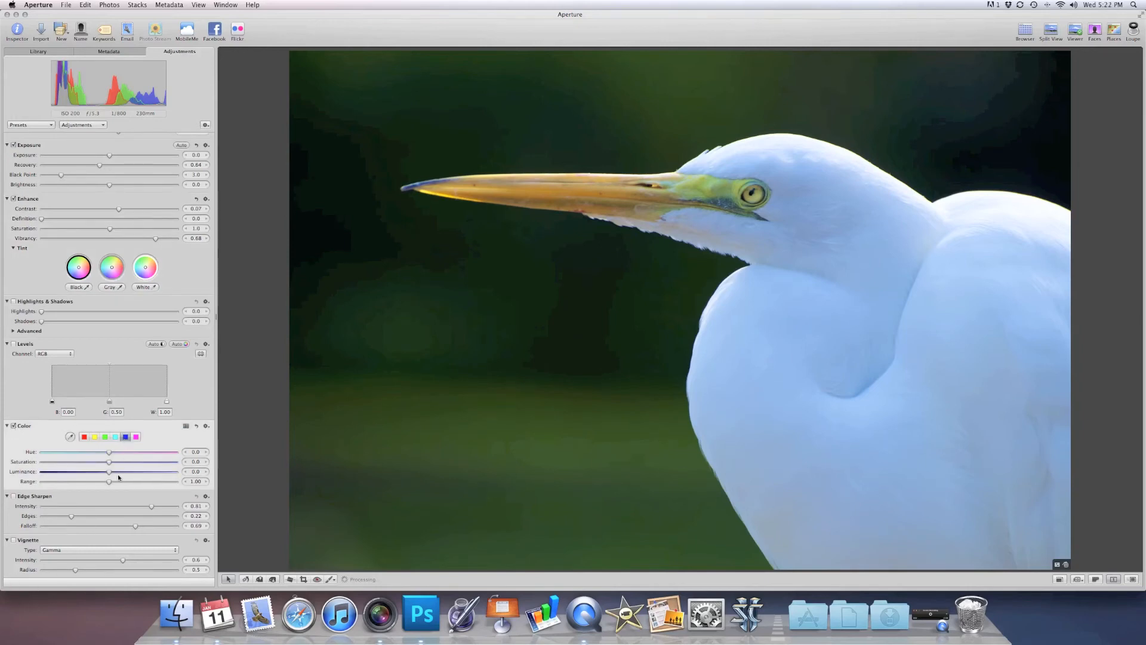
pyautogui.click(72, 436)
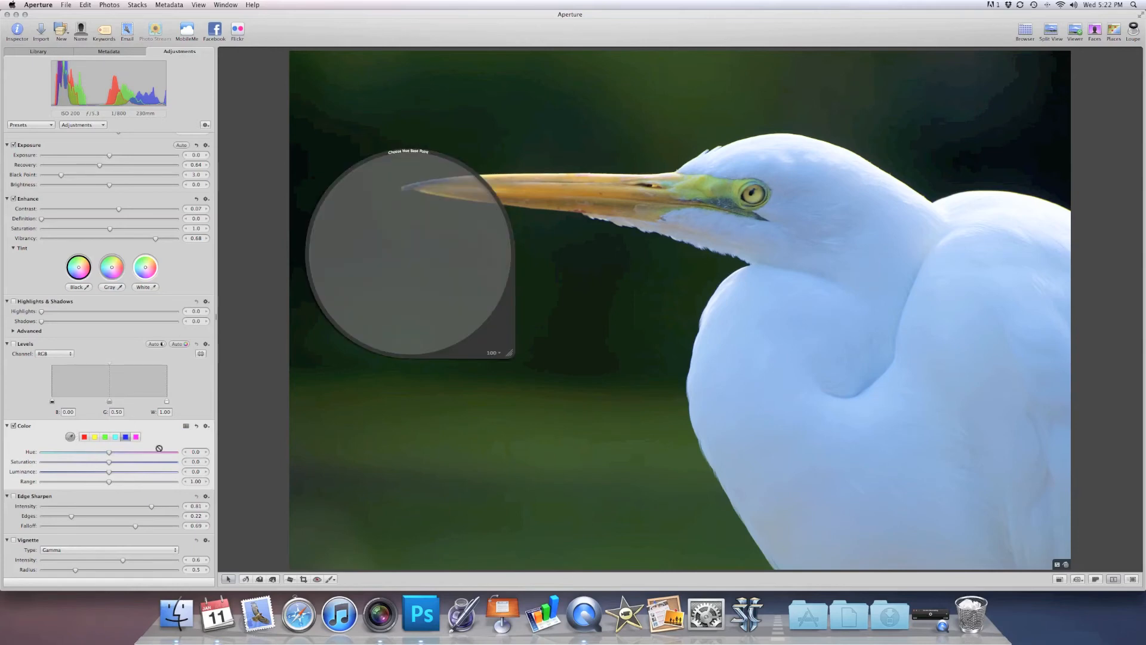
pyautogui.click(756, 489)
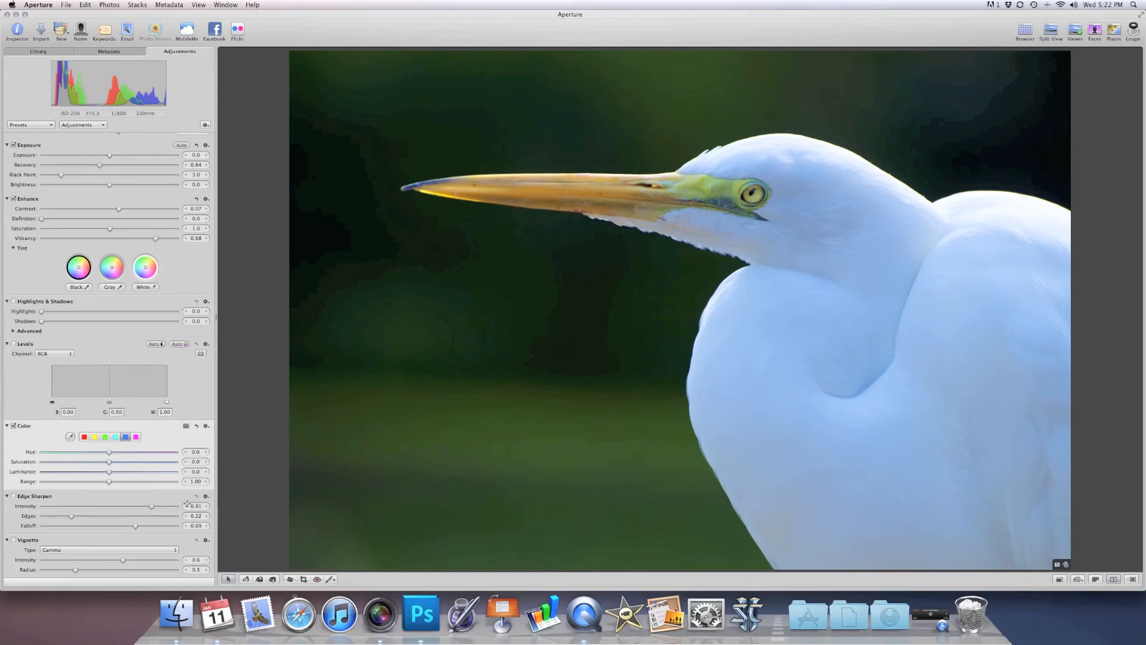
# Test the sampled blue's saturation at -100 and 100, and set it to -31.9 to tone down the feathers' blue cast
pyautogui.moveTo(109, 463); pyautogui.dragTo(35, 469)
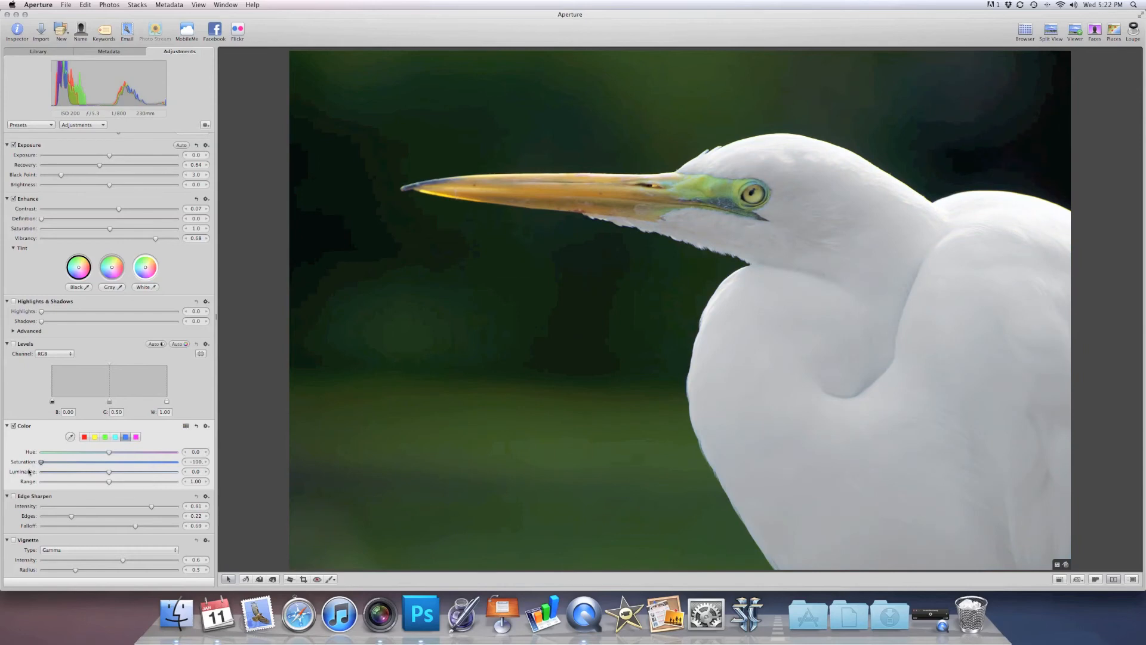
pyautogui.moveTo(41, 462); pyautogui.dragTo(81, 468)
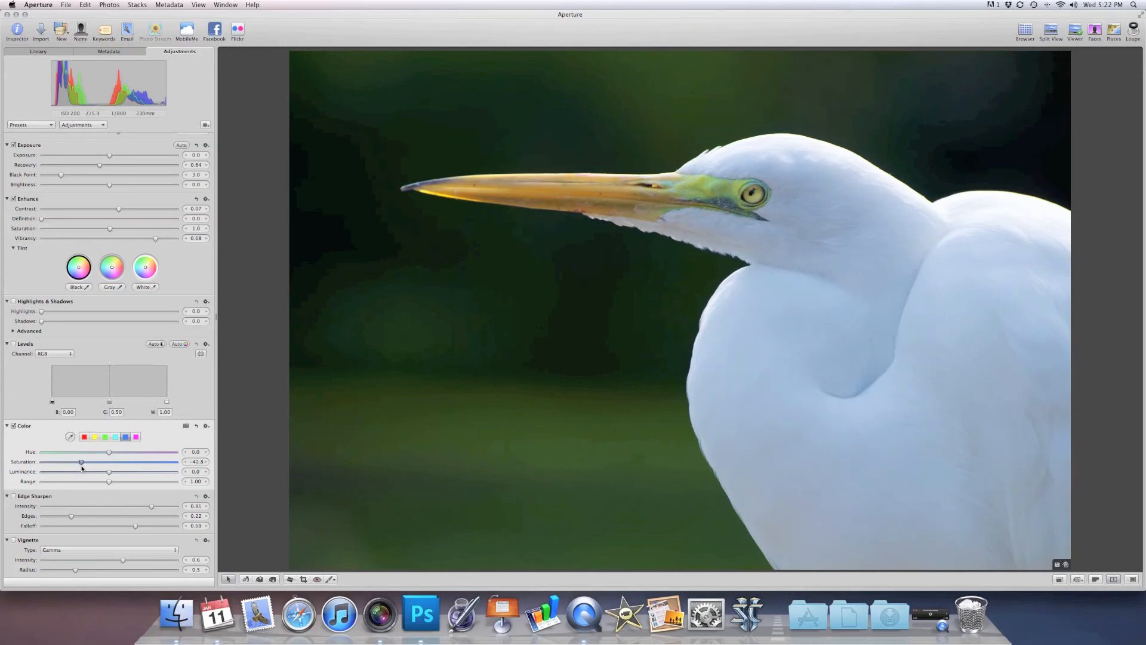
pyautogui.moveTo(82, 468); pyautogui.dragTo(80, 468)
pyautogui.moveTo(82, 468); pyautogui.dragTo(302, 476)
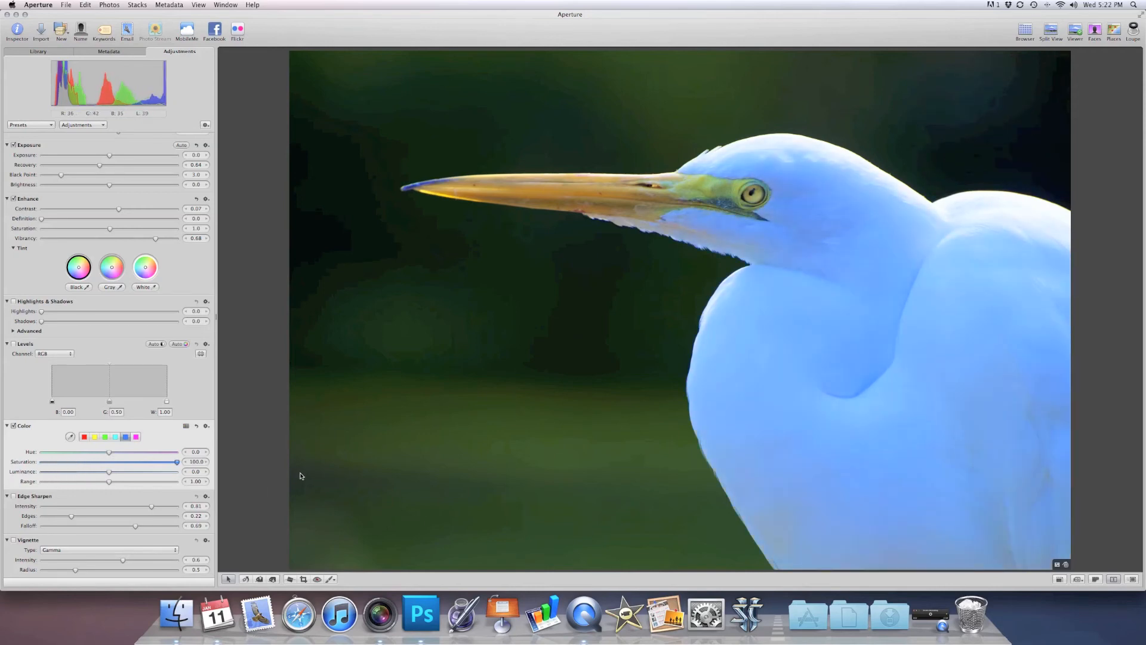
pyautogui.moveTo(301, 476); pyautogui.dragTo(87, 464)
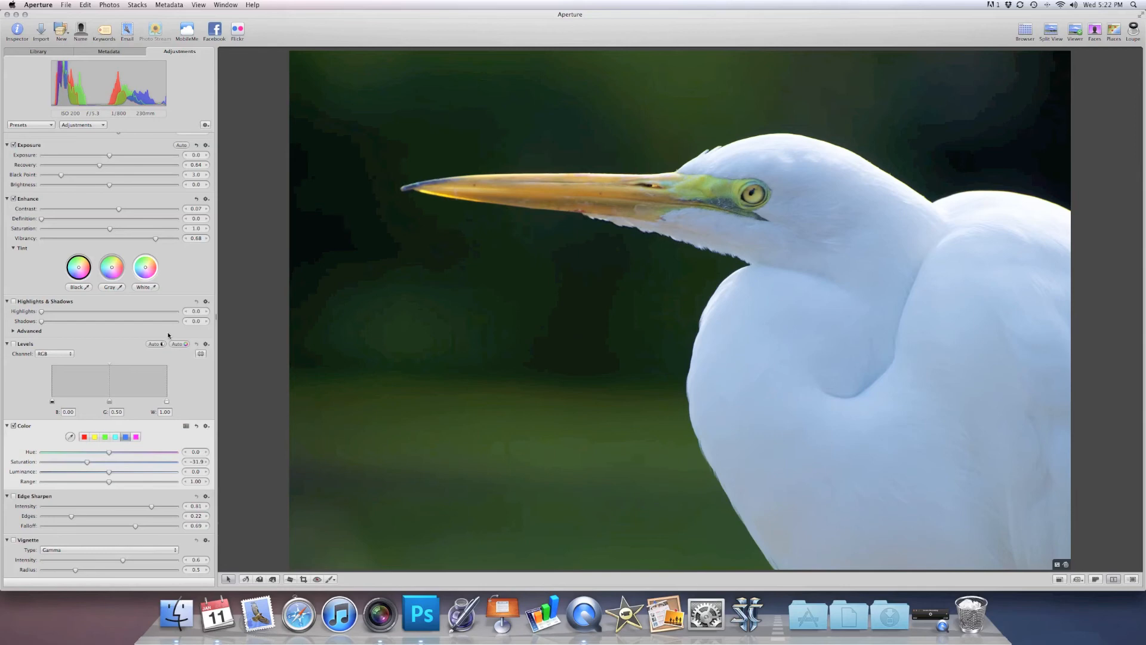
# Start the Crop tool, review the aspect ratio presets and keep Master Aspect Ratio, with the crop settings moved clear of the bird
pyautogui.scroll(3, 165, 364)
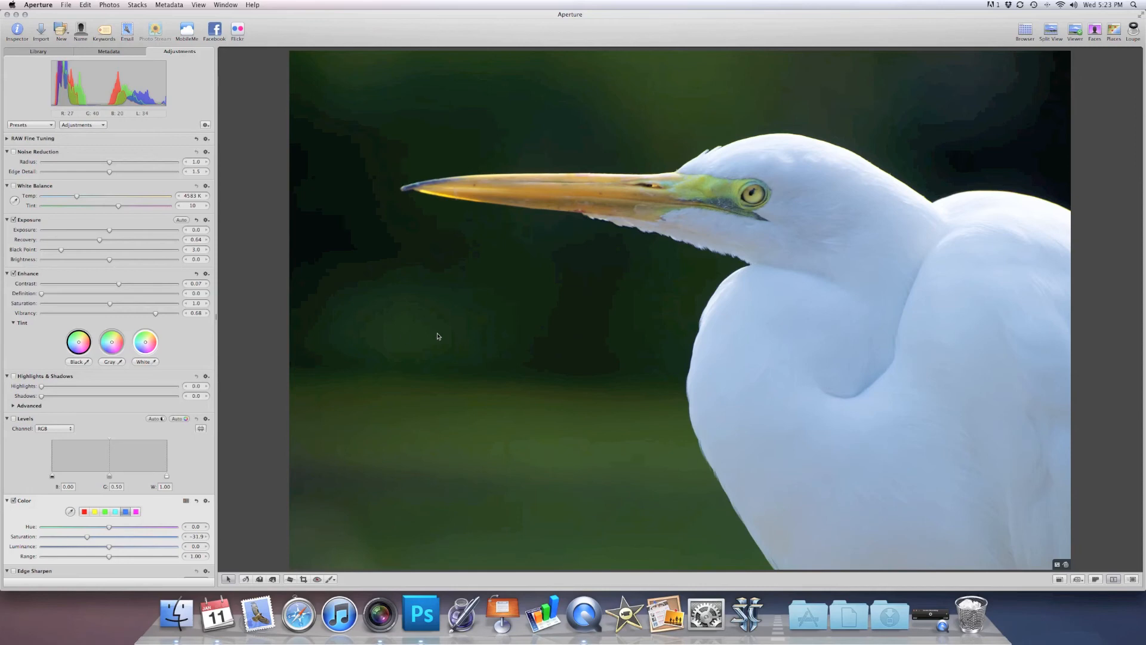
pyautogui.press('c')
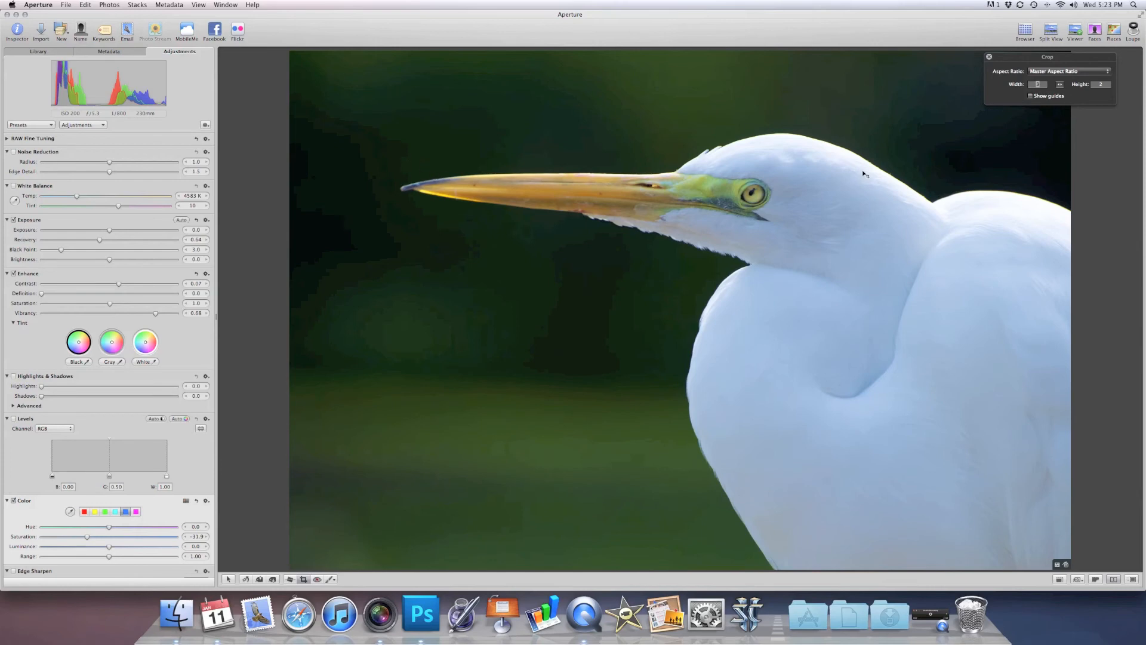
pyautogui.moveTo(1037, 59); pyautogui.dragTo(410, 385)
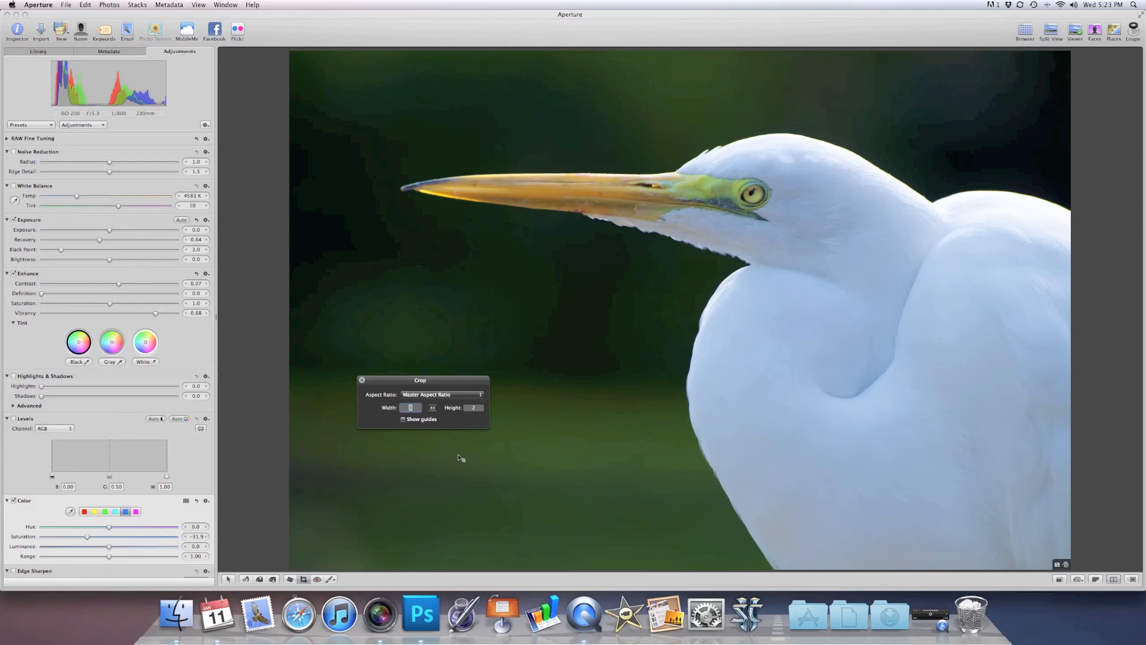
pyautogui.click(441, 397)
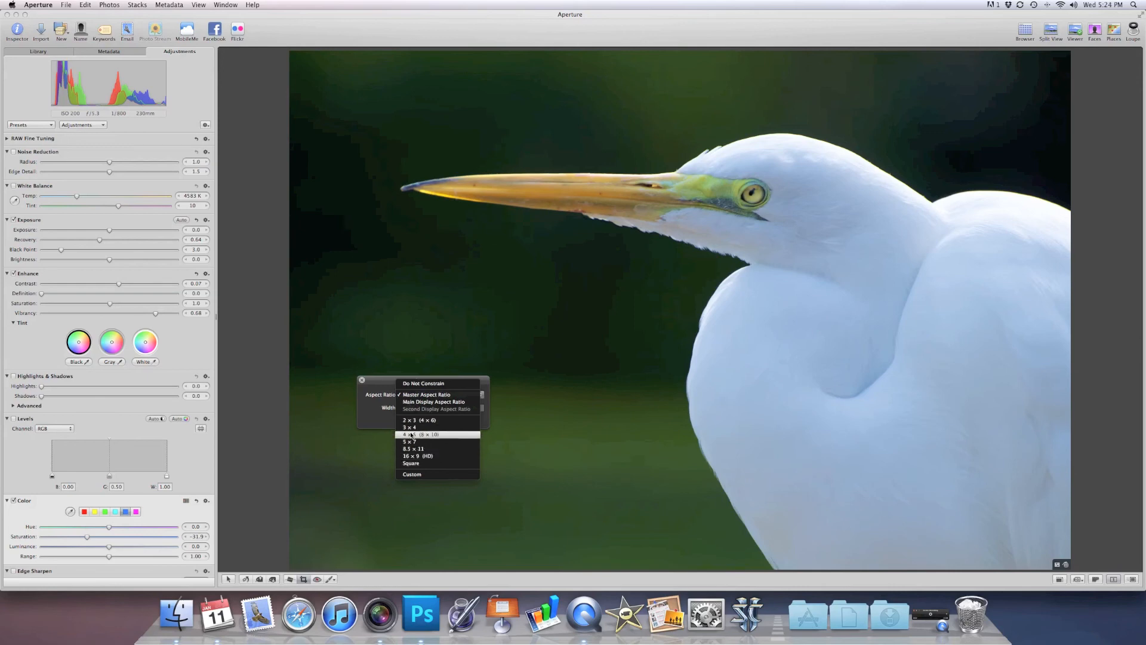
pyautogui.click(389, 385)
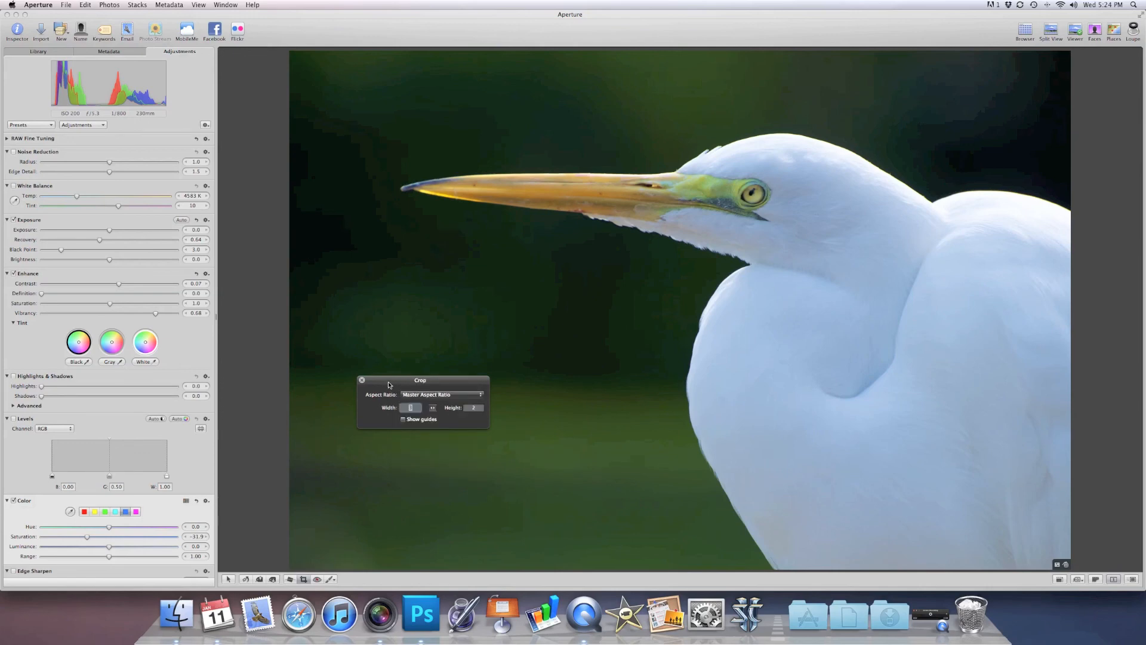
pyautogui.moveTo(389, 385); pyautogui.dragTo(1018, 87)
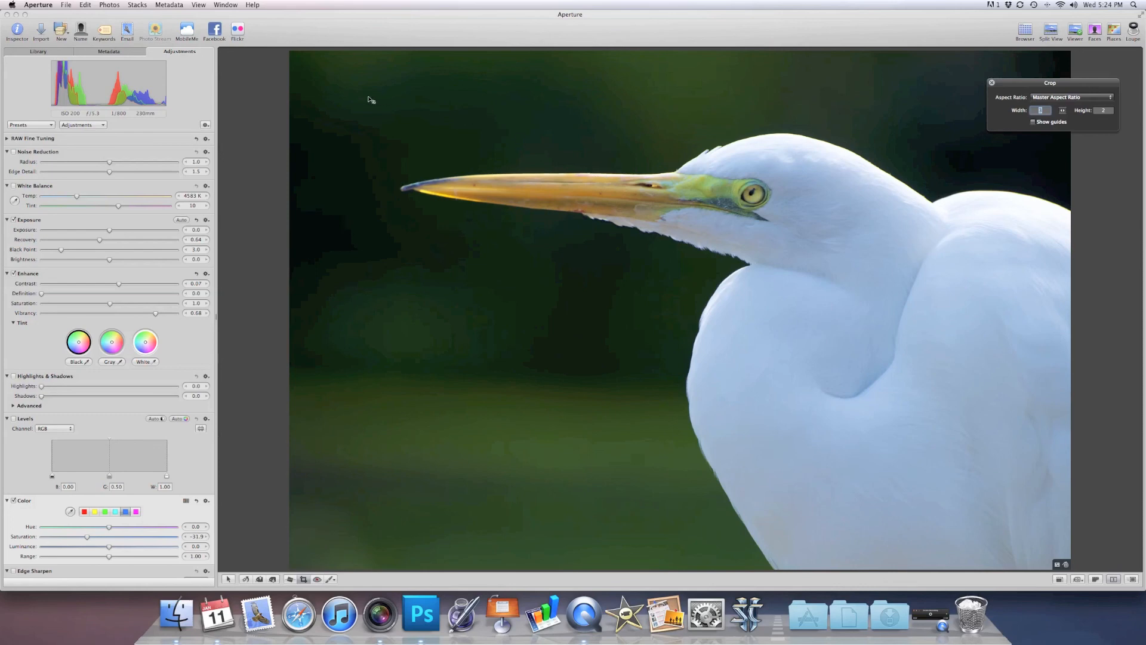
# Draw a crop frame of about 4005 × 2671 around the egret, with its origin at about X 144, Y 80
pyautogui.moveTo(301, 79); pyautogui.dragTo(981, 443)
pyautogui.moveTo(956, 495); pyautogui.dragTo(960, 498)
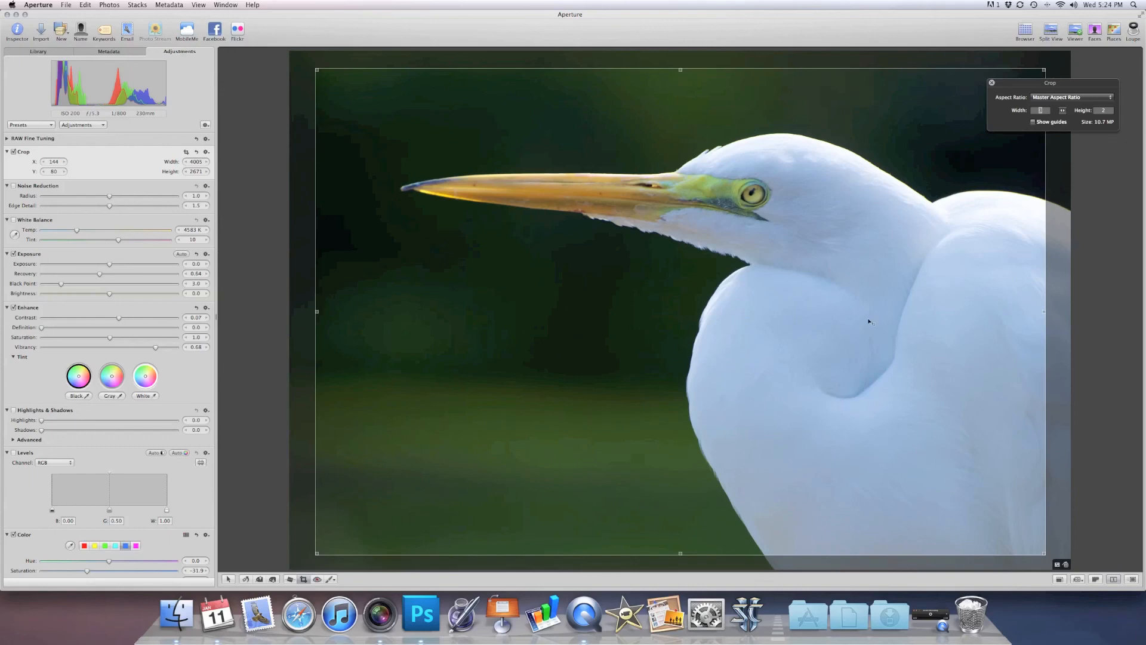
pyautogui.moveTo(1042, 83); pyautogui.dragTo(1059, 75)
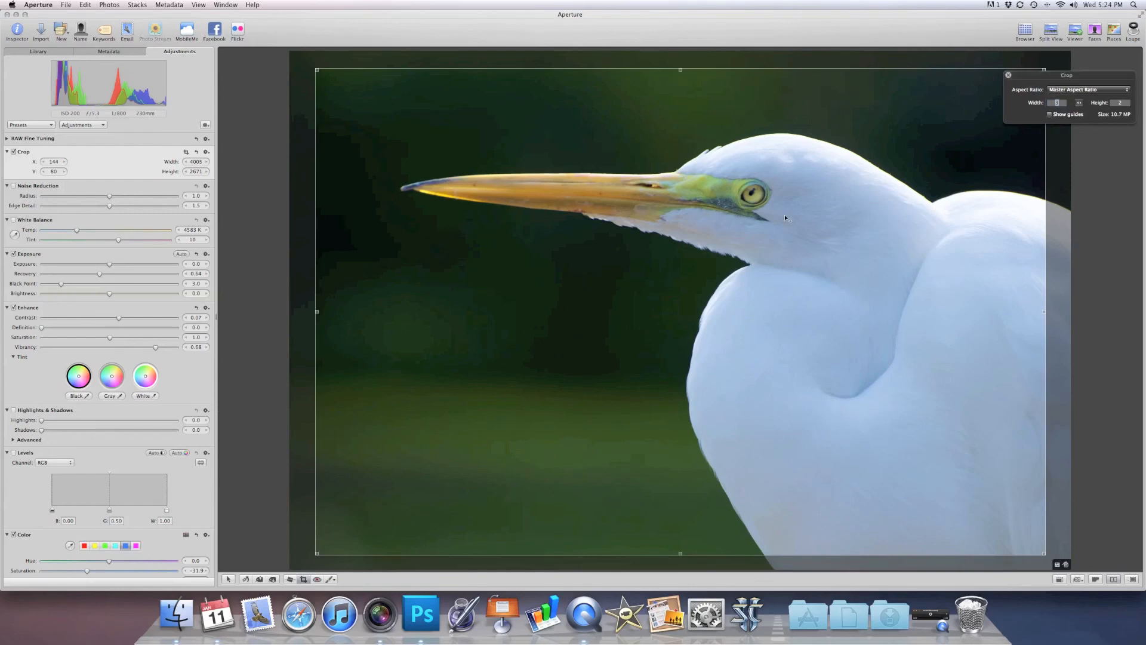